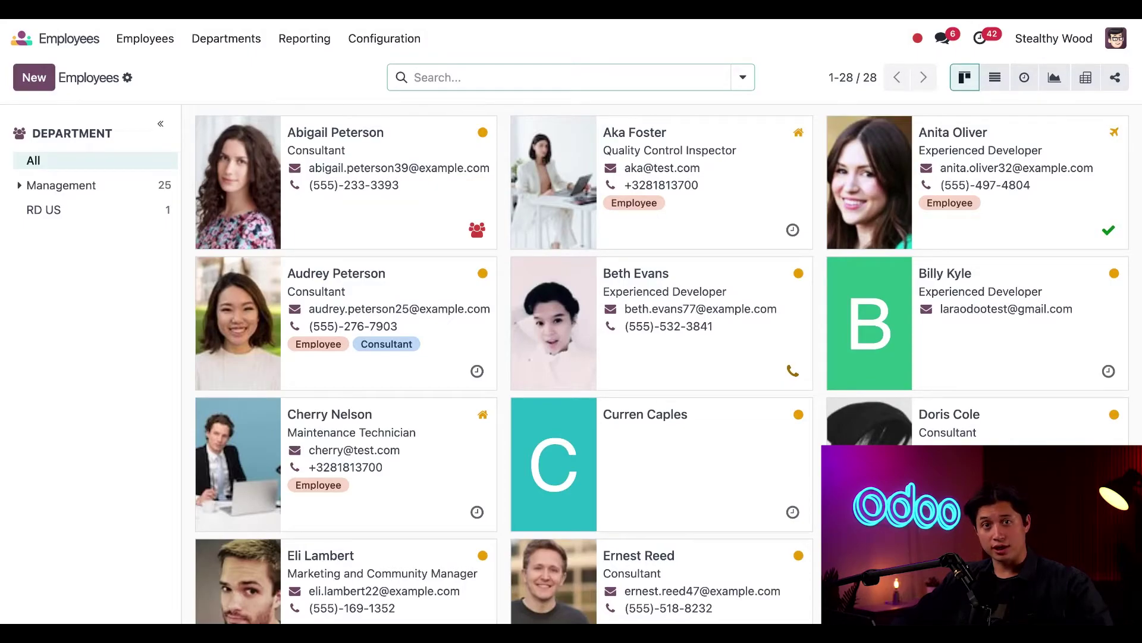
# Step: Scroll down and back up through the employee kanban cards
pyautogui.scroll(-8, 484, 389)
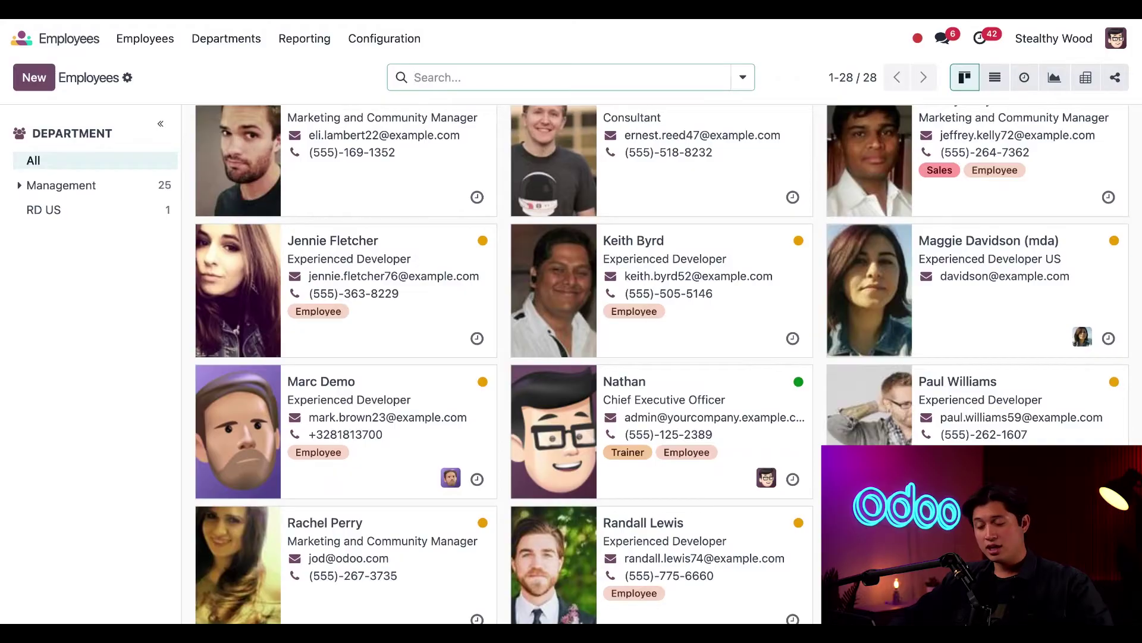
pyautogui.scroll(-4, 466, 455)
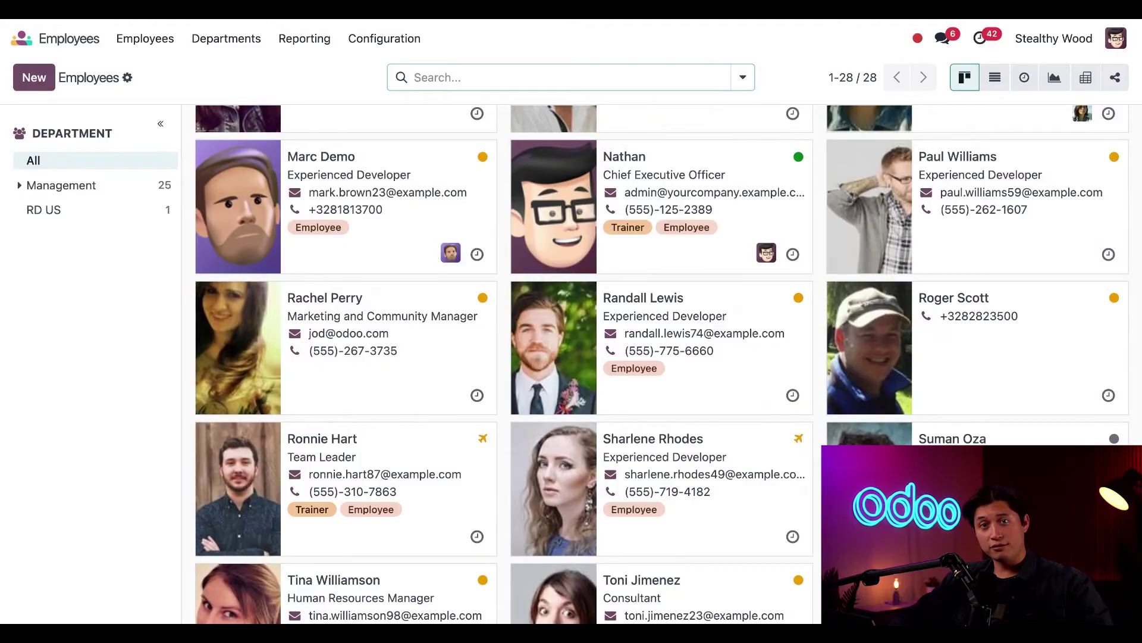
pyautogui.scroll(8, 464, 221)
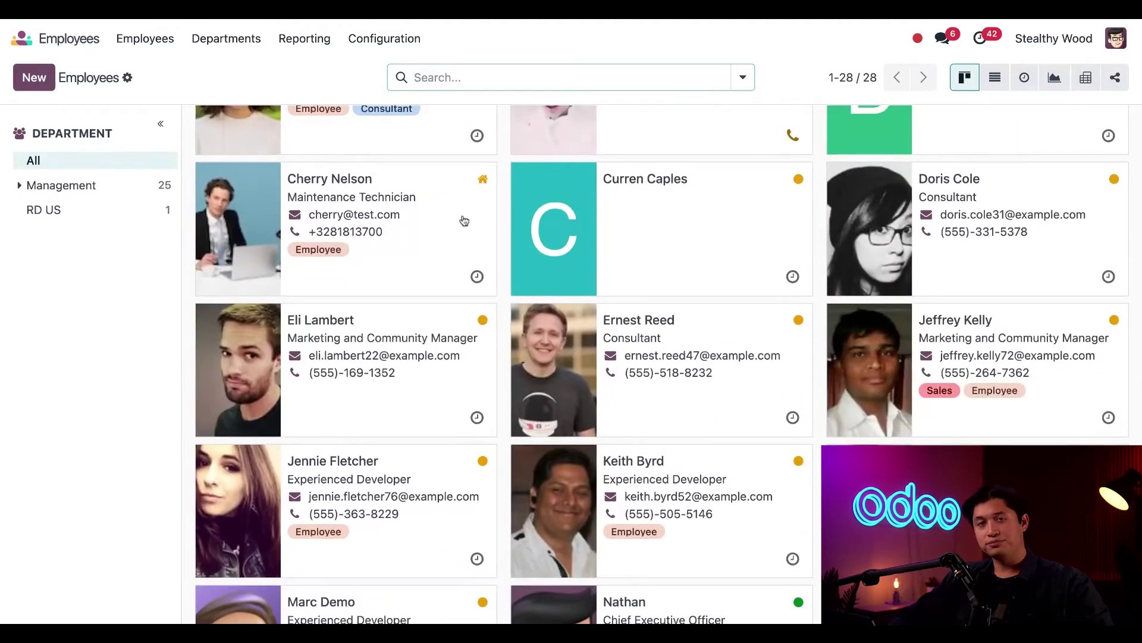
pyautogui.scroll(1, 464, 221)
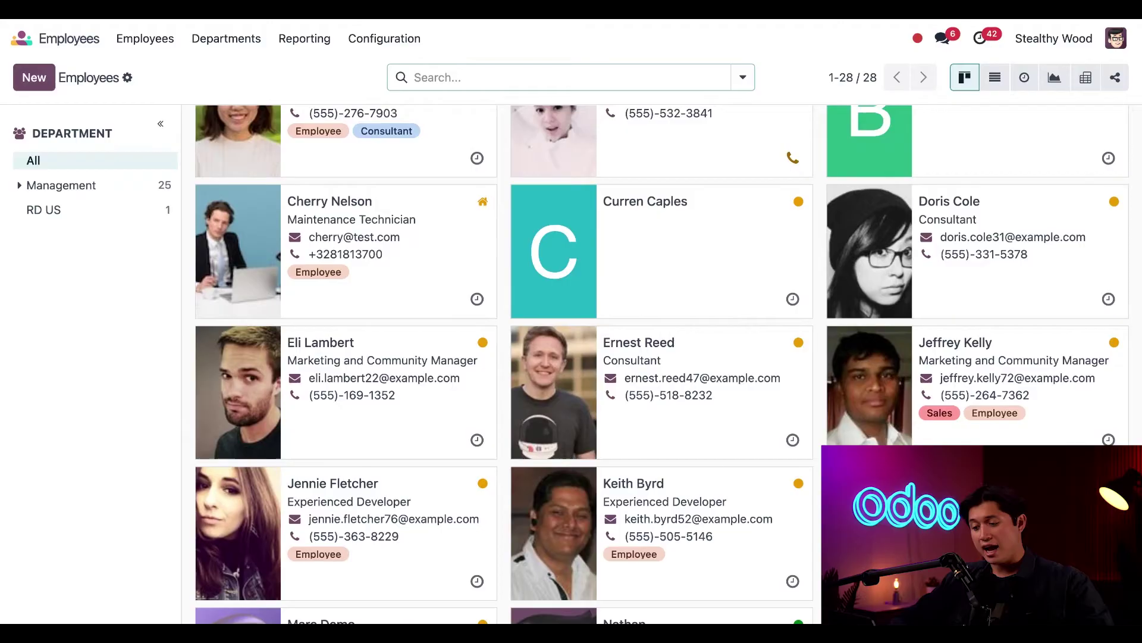
# Step: Open and dismiss an employee's activity prompt, then switch from List to Activity view
pyautogui.click(477, 298)
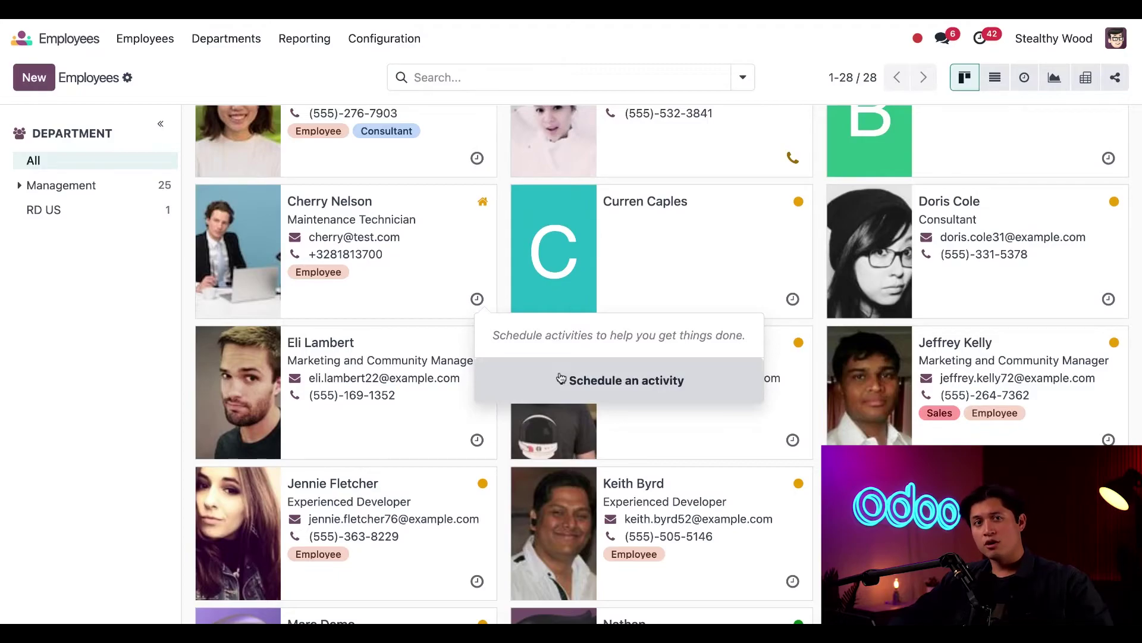
pyautogui.click(55, 374)
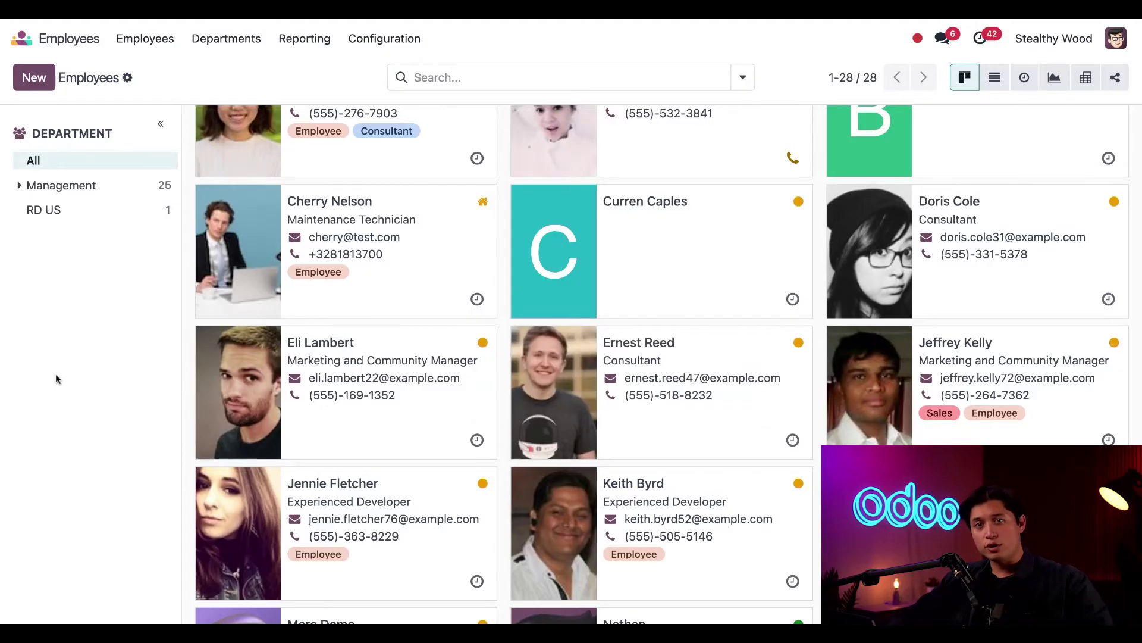
pyautogui.click(995, 79)
pyautogui.click(1024, 78)
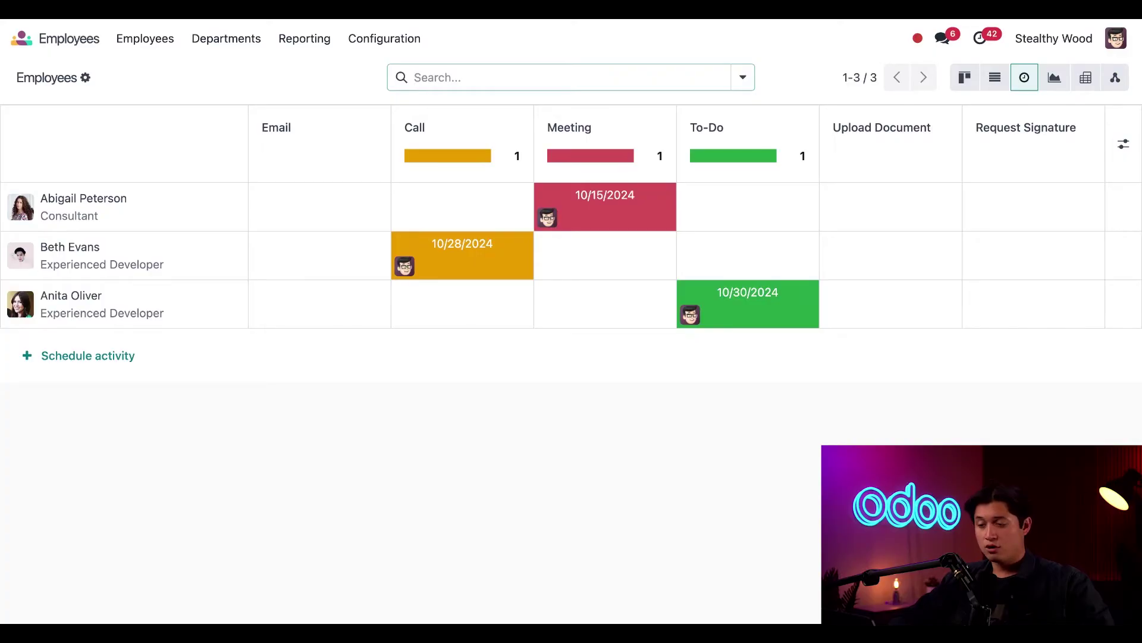
# Step: Go to Configuration > Settings in the Employees app
pyautogui.click(381, 39)
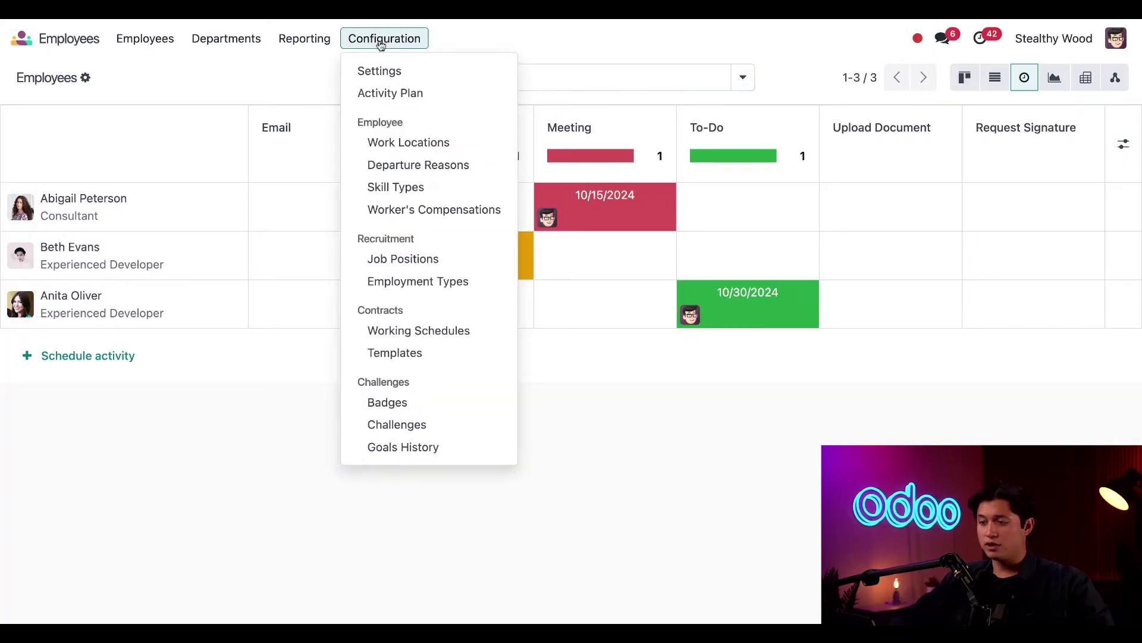
pyautogui.click(388, 73)
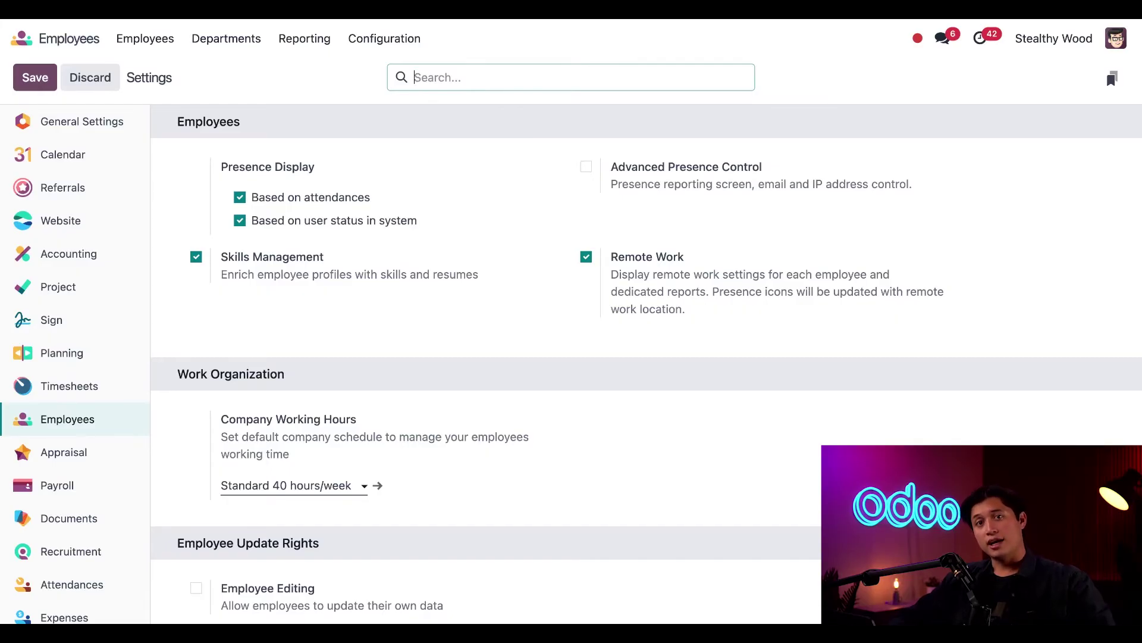
# Step: Turn on Employee Editing under Employee Update Rights and save the settings
pyautogui.scroll(-2, 349, 412)
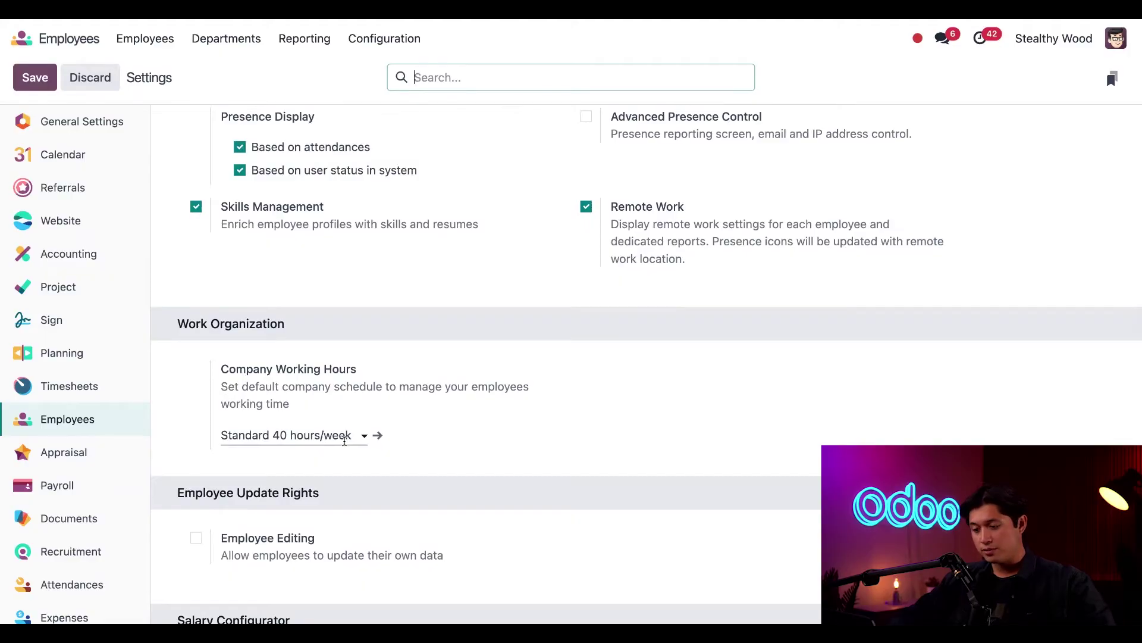
pyautogui.click(344, 439)
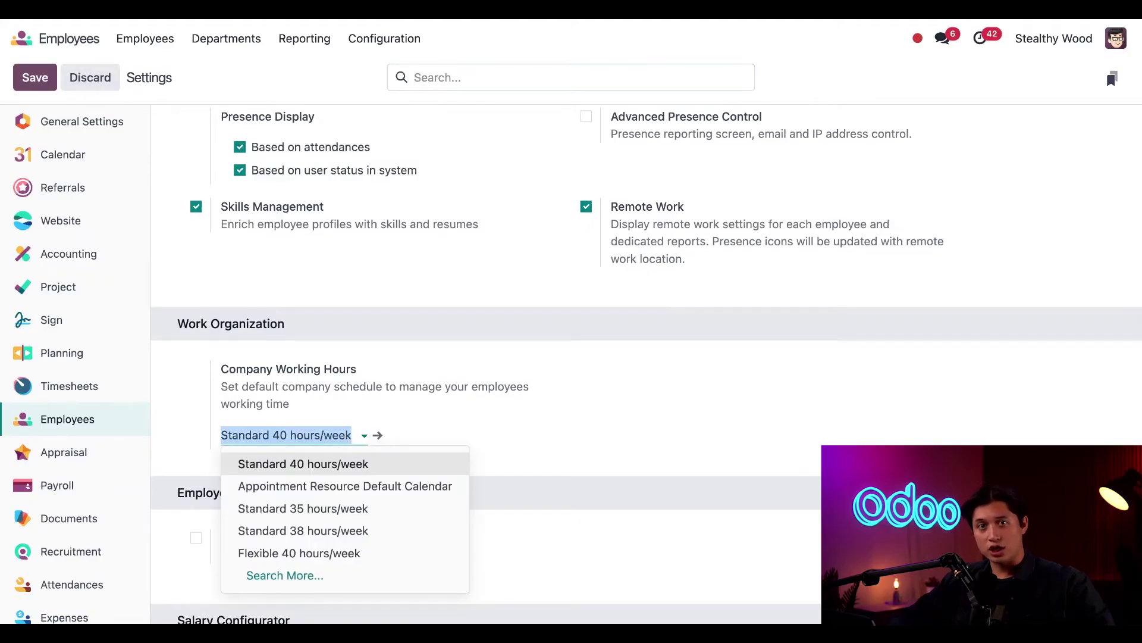
pyautogui.click(505, 453)
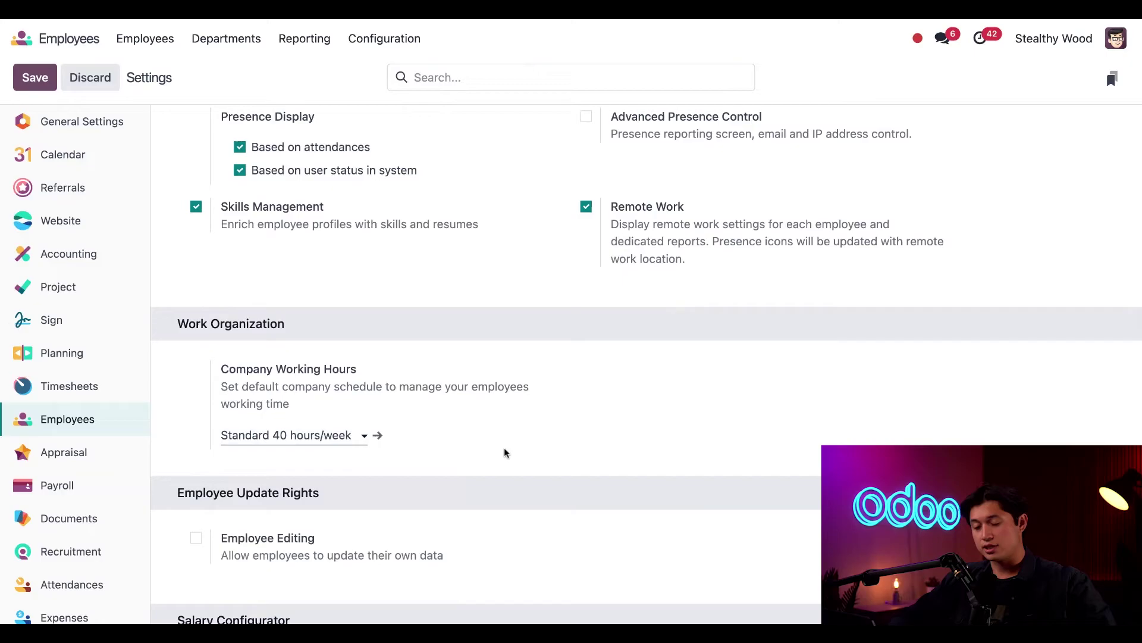
pyautogui.scroll(-5, 505, 453)
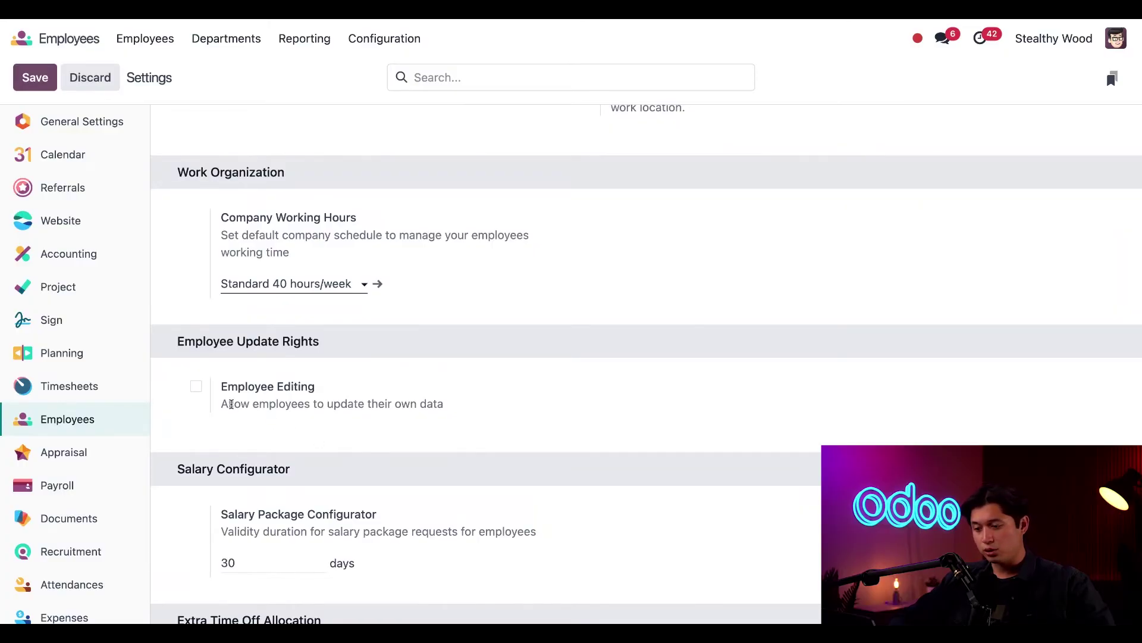
pyautogui.click(196, 386)
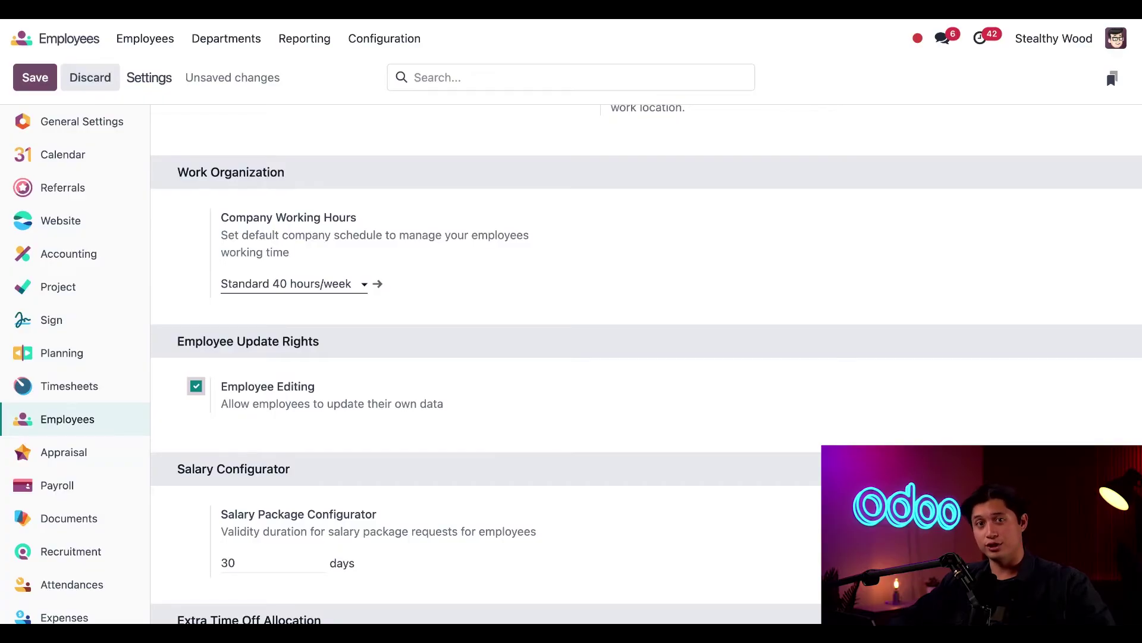
pyautogui.click(35, 77)
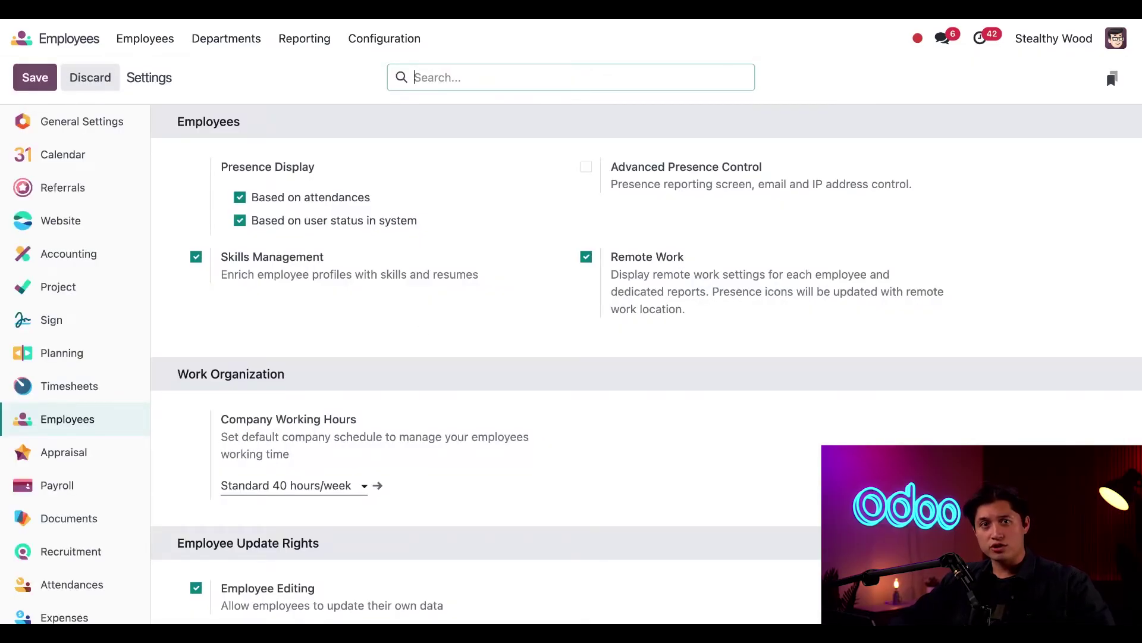
# Step: Start a new record from Configuration > Work Locations
pyautogui.click(389, 46)
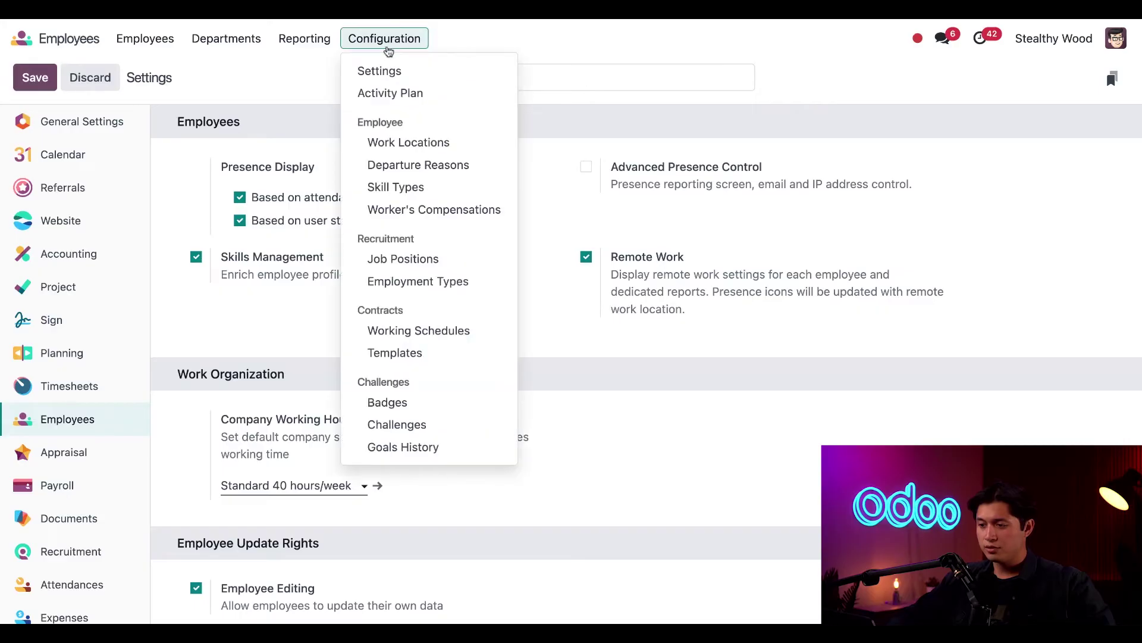
pyautogui.click(393, 148)
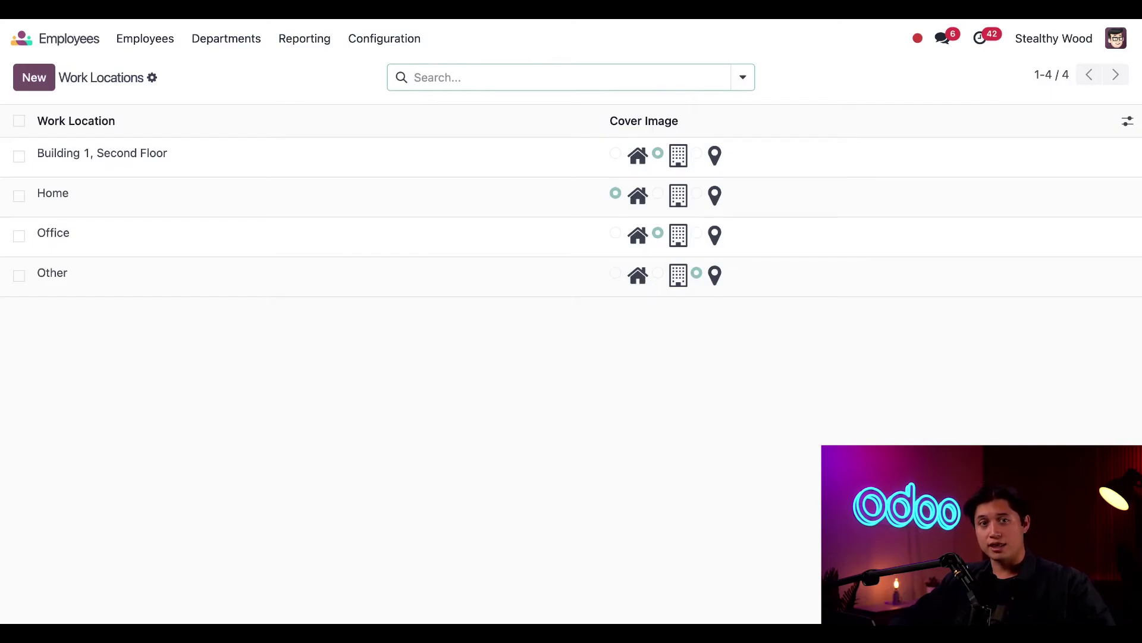
pyautogui.click(34, 78)
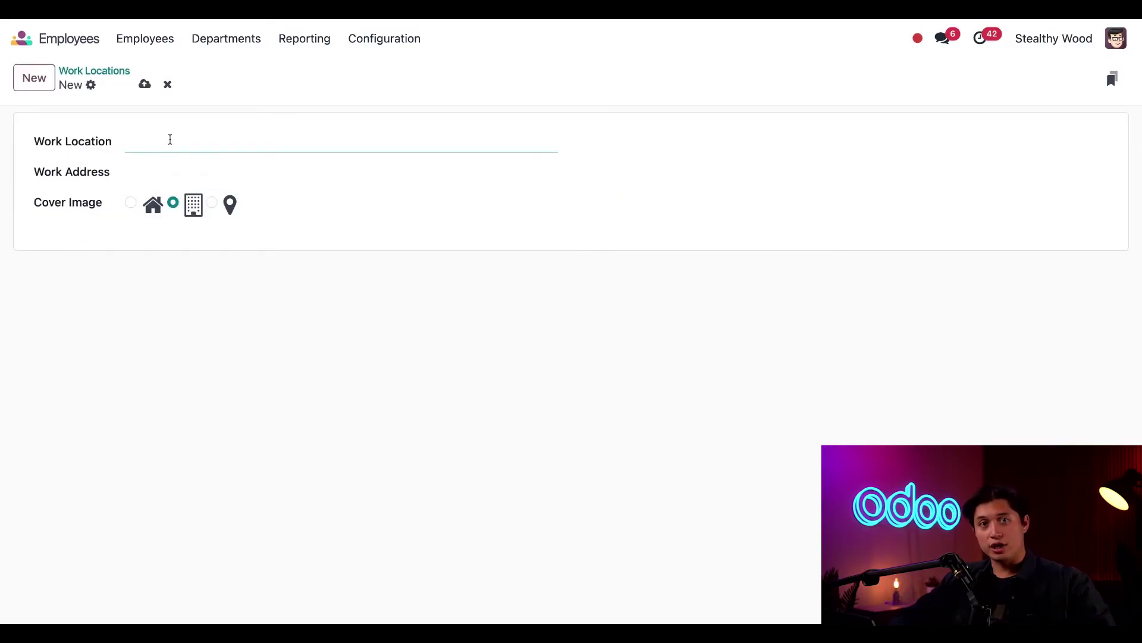
# Step: Name the location Headquarters and set its work address to Wonderland
pyautogui.write('H')
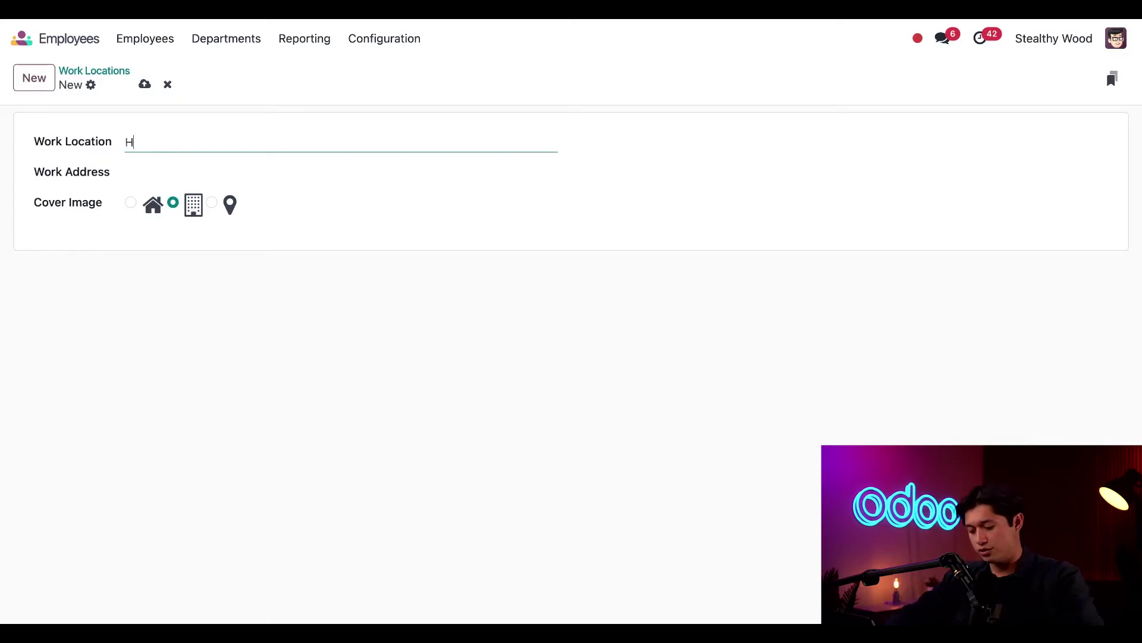
pyautogui.write('eadquarters')
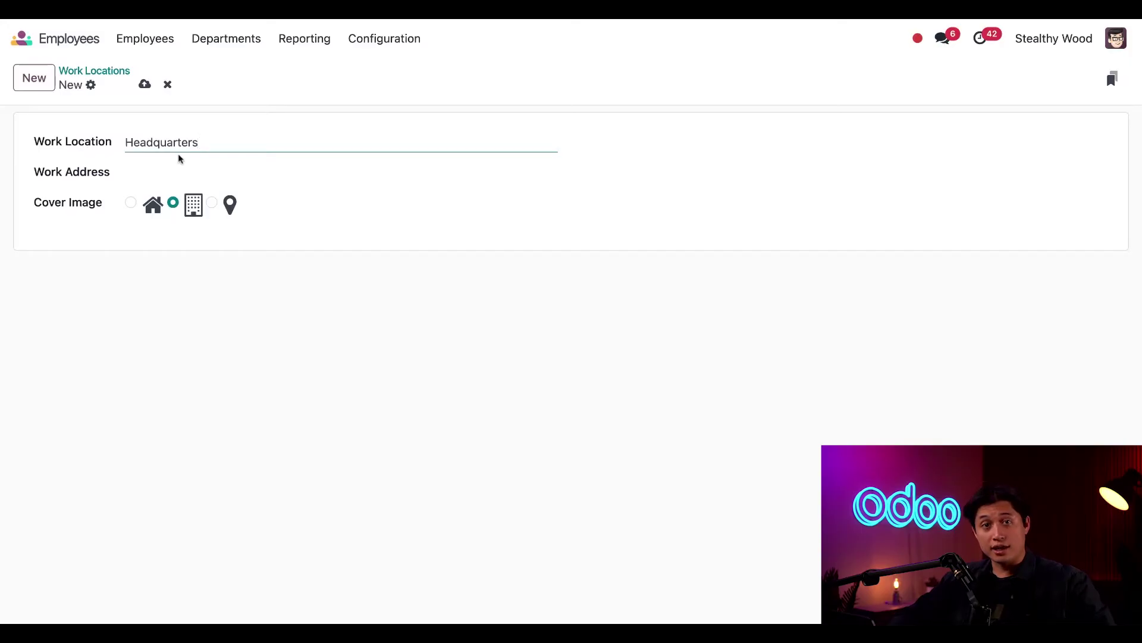
pyautogui.click(183, 173)
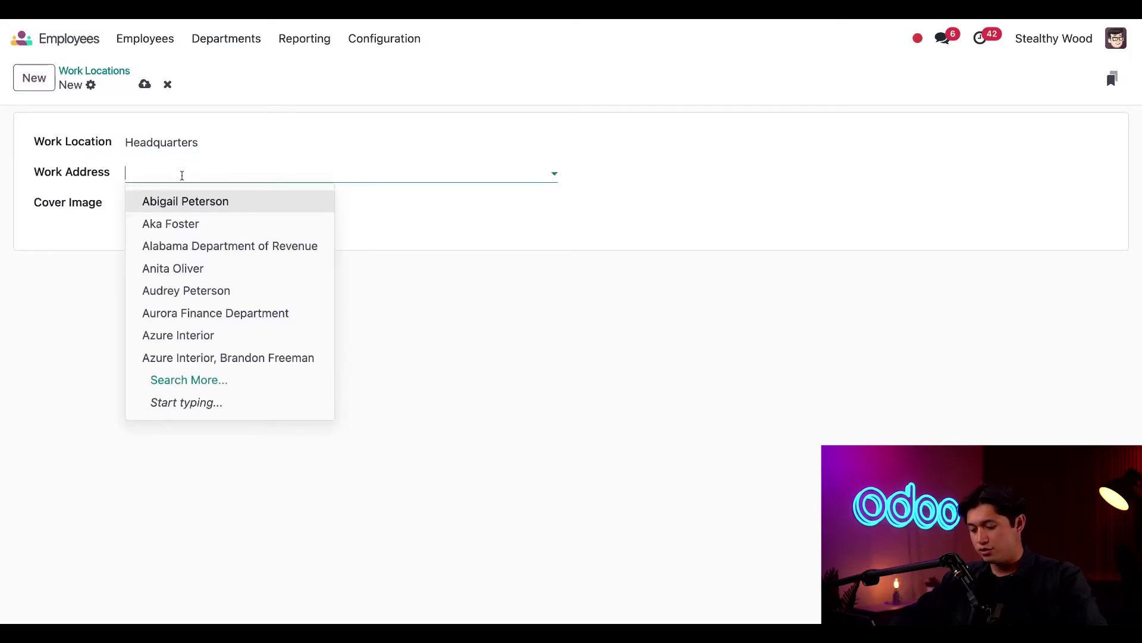
pyautogui.write('Wod')
pyautogui.press('BackSpace')
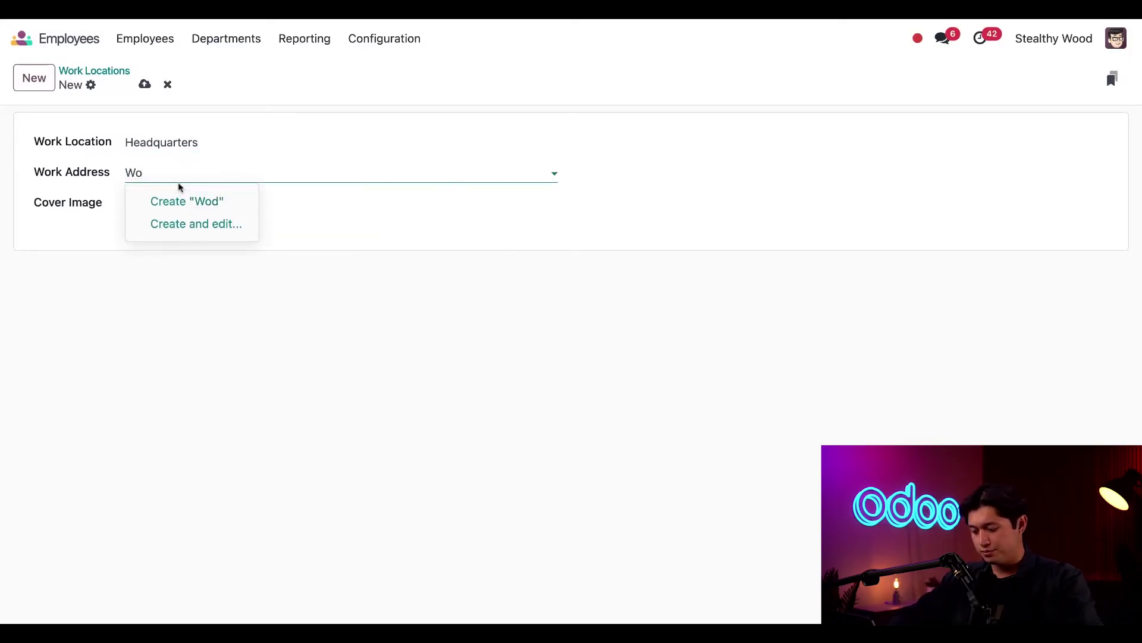
pyautogui.write('nder')
pyautogui.click(178, 198)
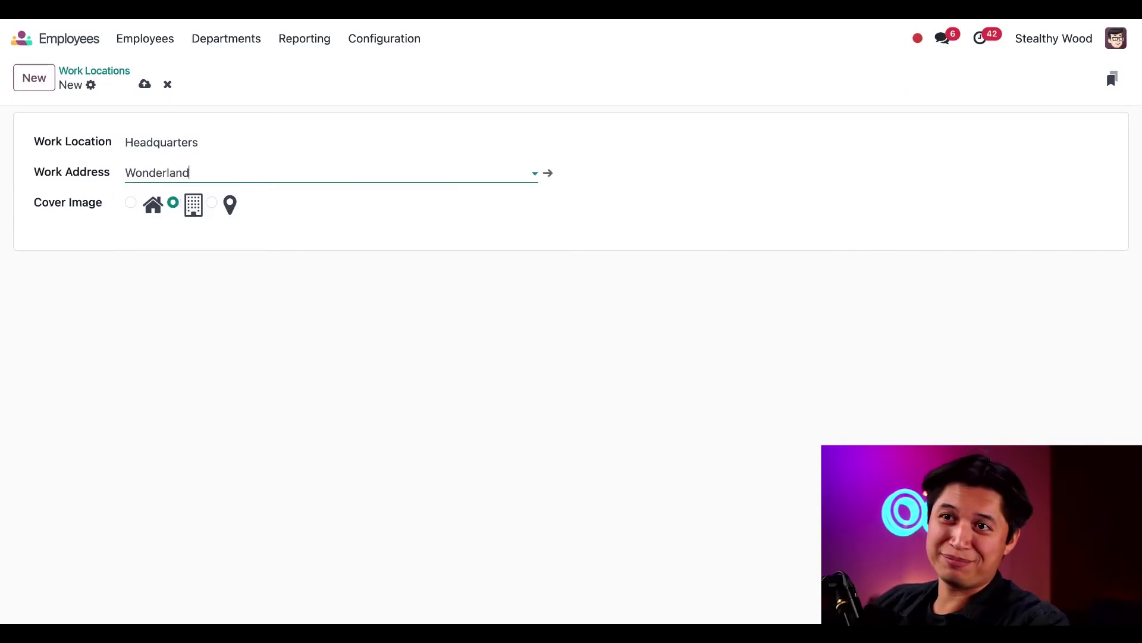
# Step: Check the Wonderland contact, then confirm Headquarters is listed among five work locations
pyautogui.click(550, 174)
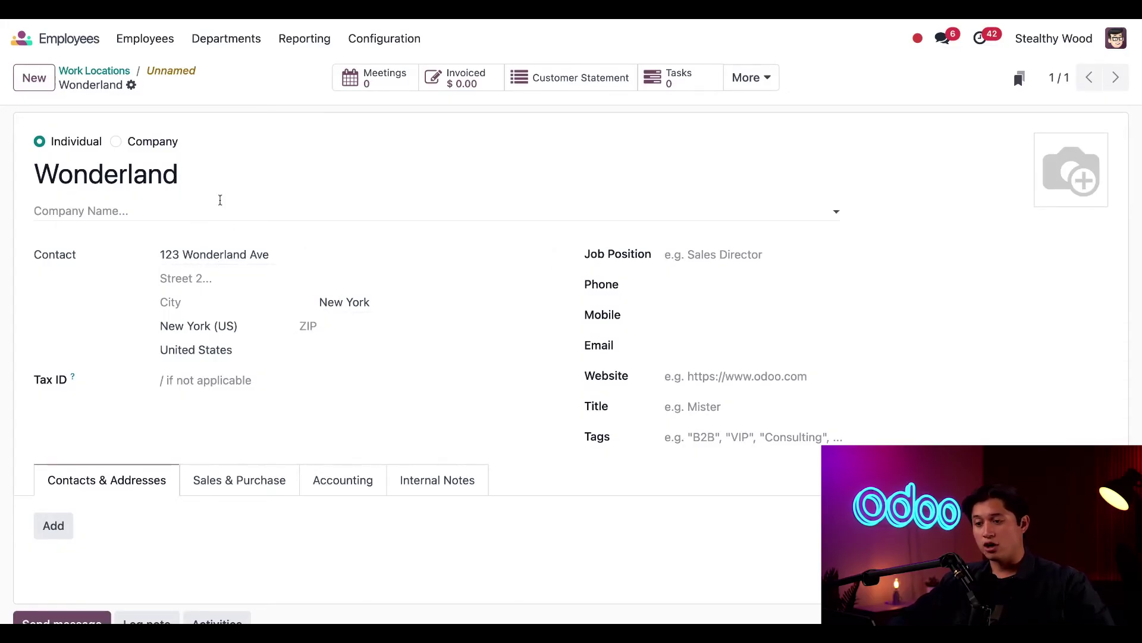
pyautogui.click(115, 72)
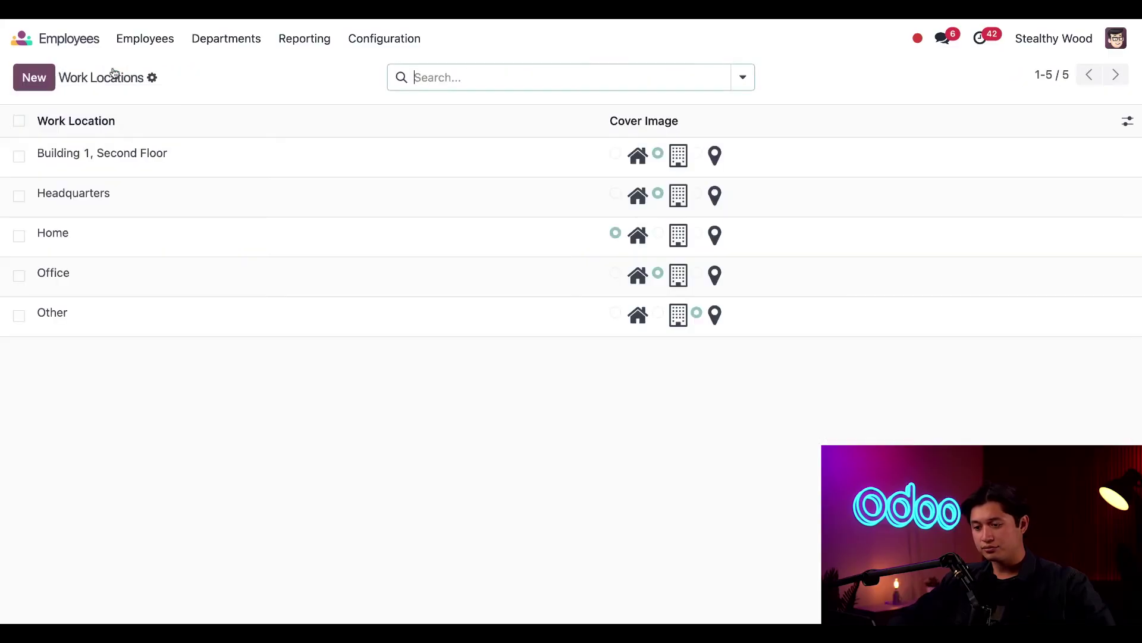
pyautogui.click(166, 192)
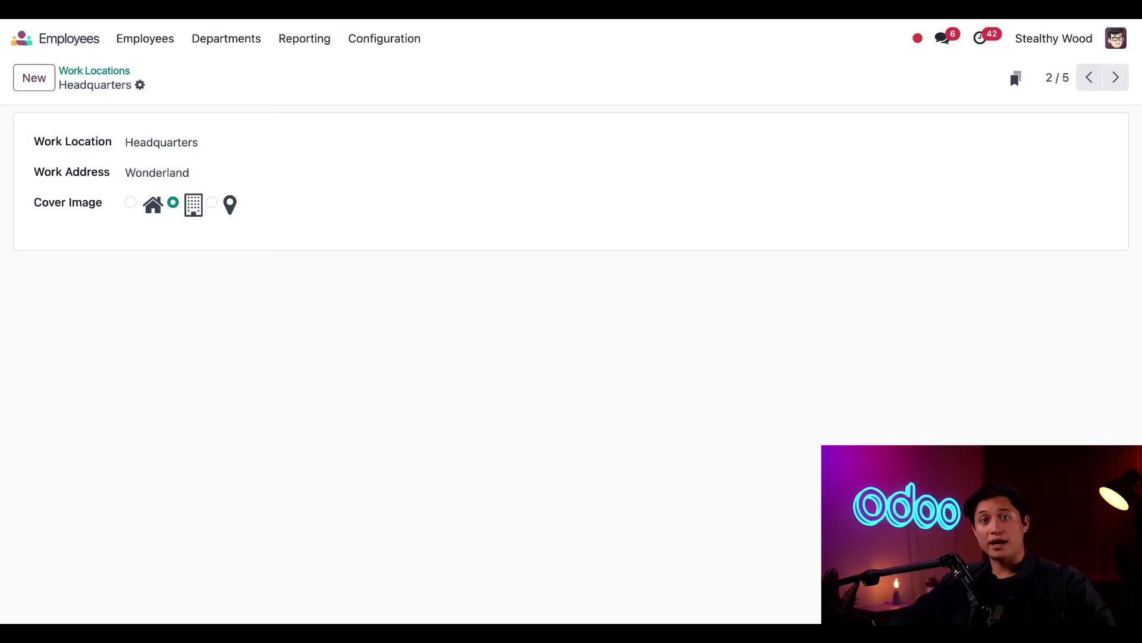
pyautogui.click(101, 71)
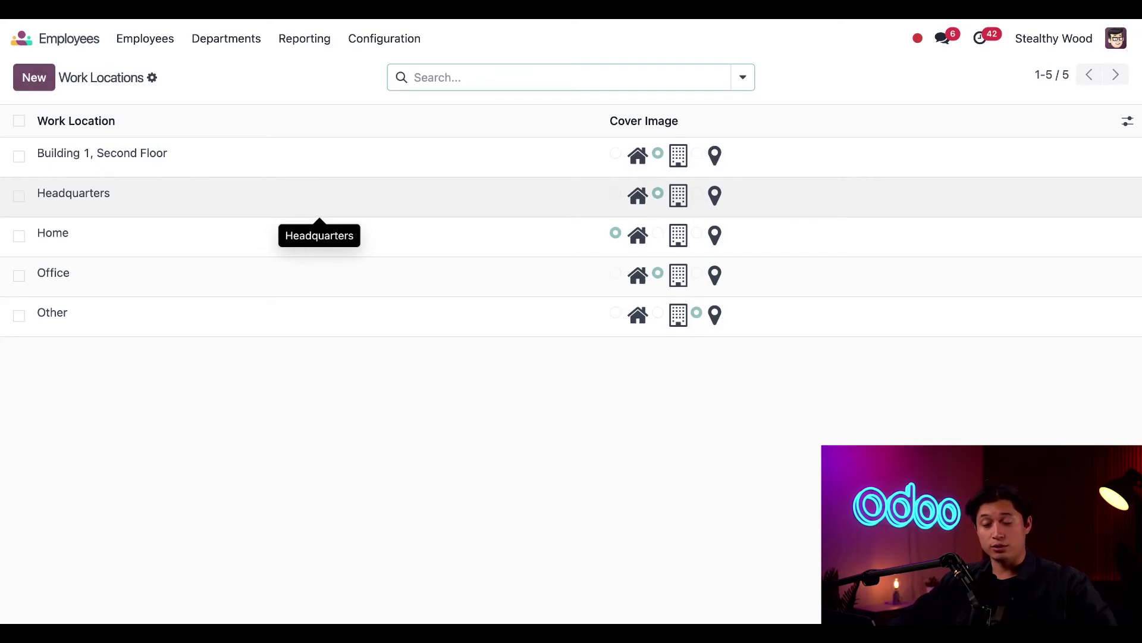
# Step: Start a new employee record from the Employees > Employees list
pyautogui.click(145, 38)
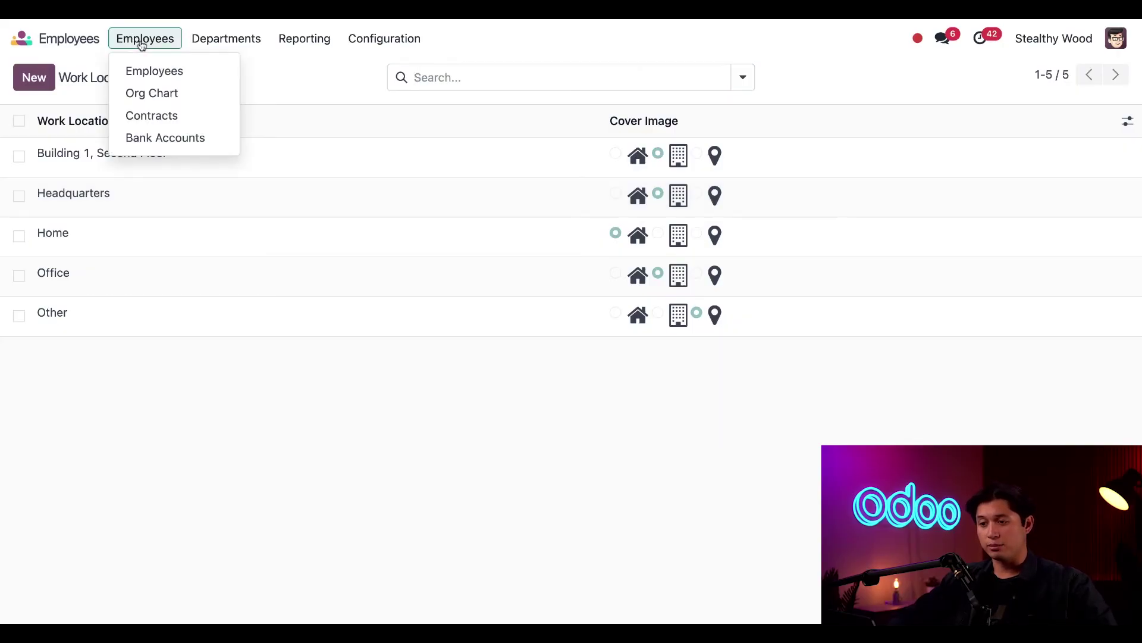
pyautogui.click(154, 71)
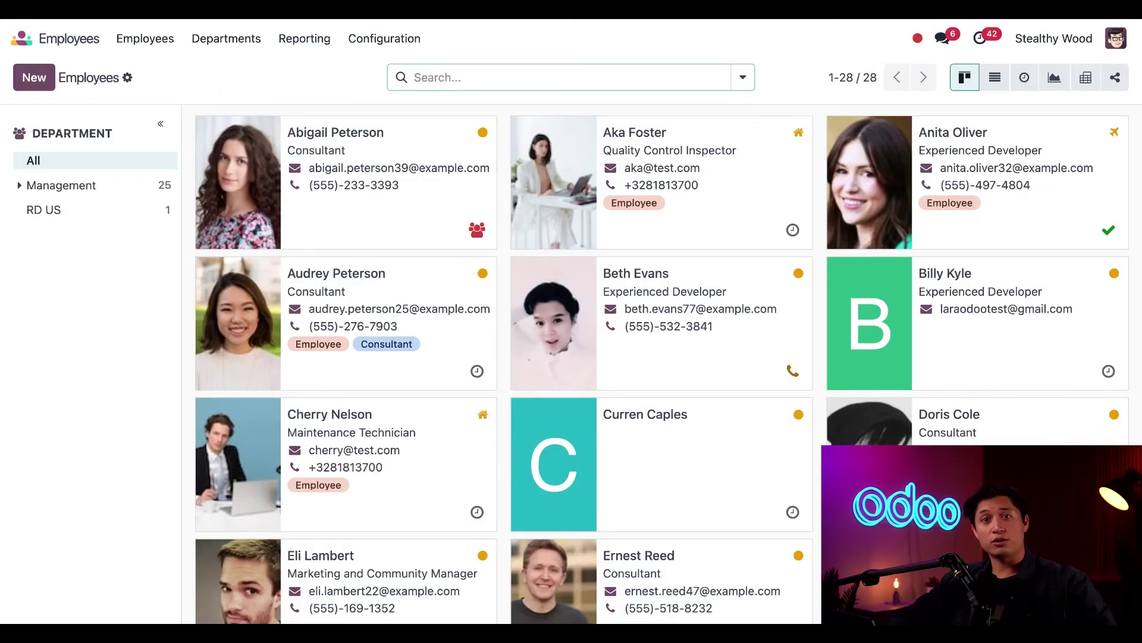
pyautogui.click(46, 79)
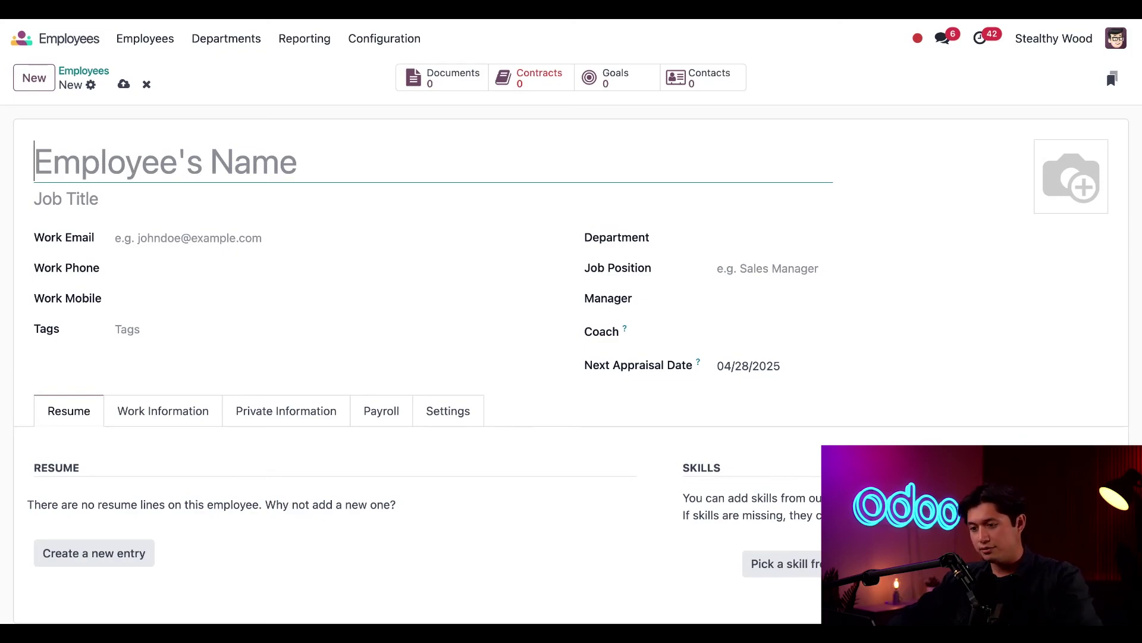
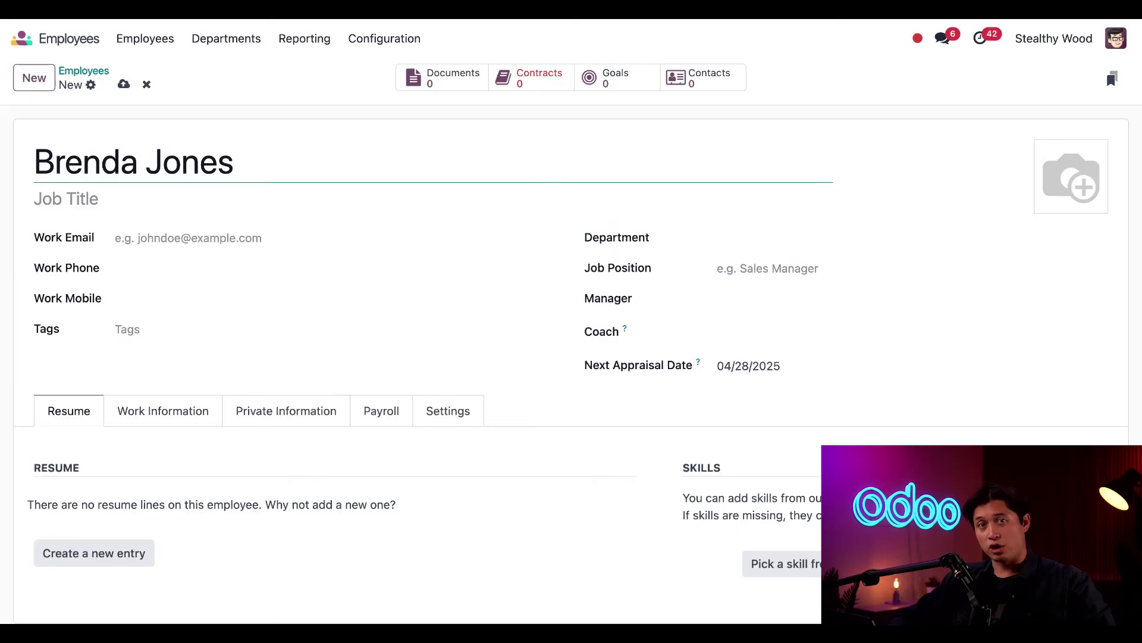
# Step: Enter the employee's full name, department Management / Sales, and job position Sales Associate
pyautogui.click(726, 232)
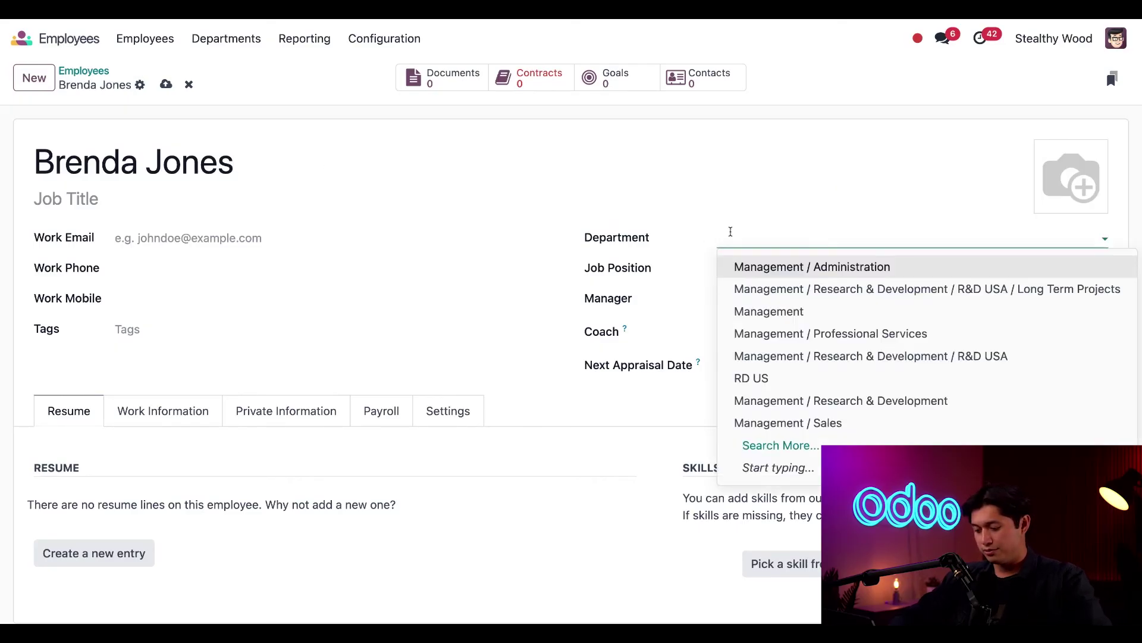
pyautogui.write('sales')
pyautogui.click(748, 265)
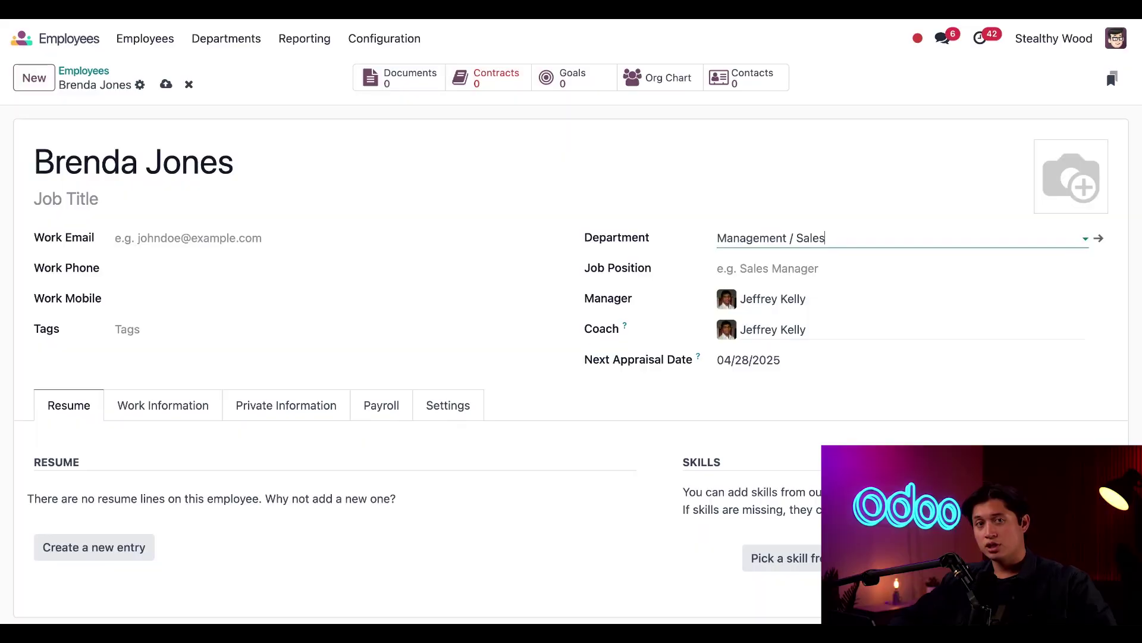
pyautogui.click(758, 267)
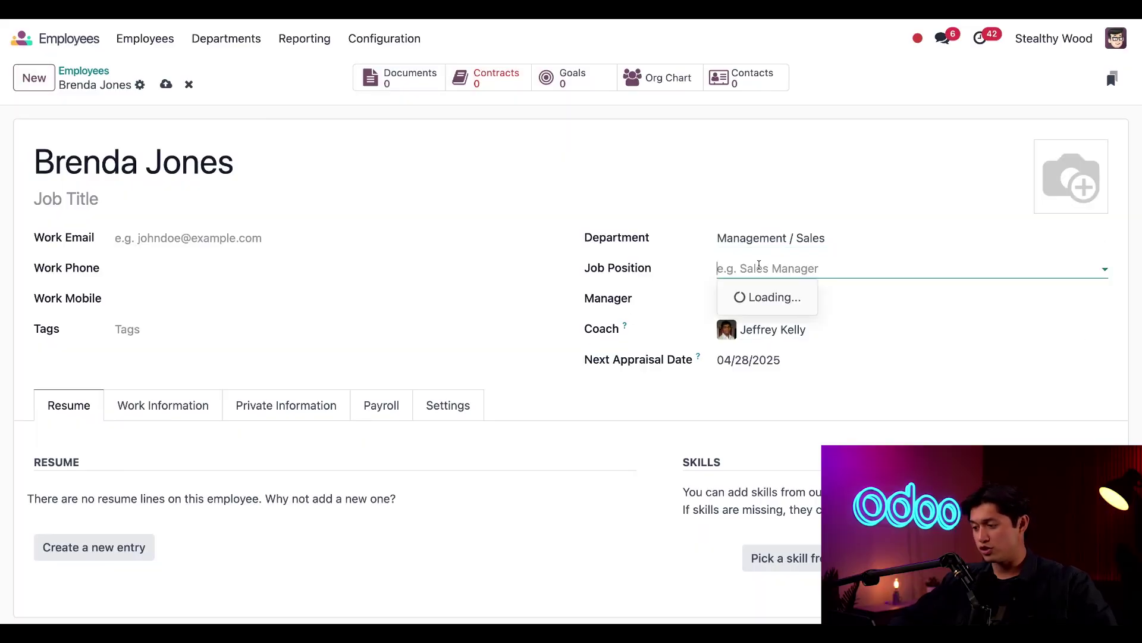
pyautogui.write('sales')
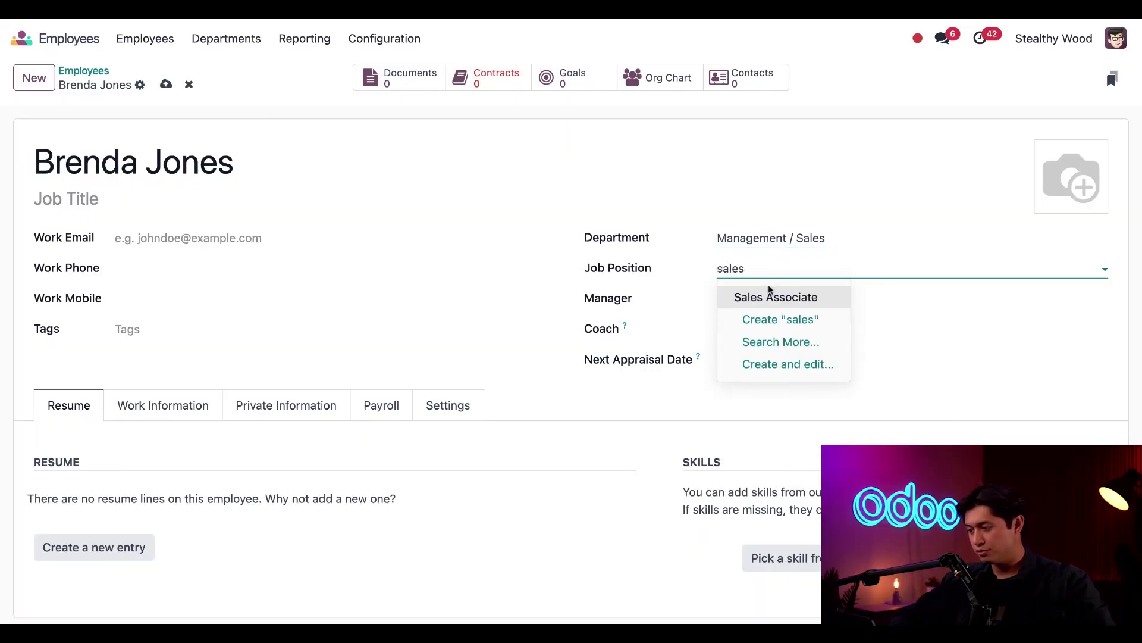
pyautogui.click(767, 295)
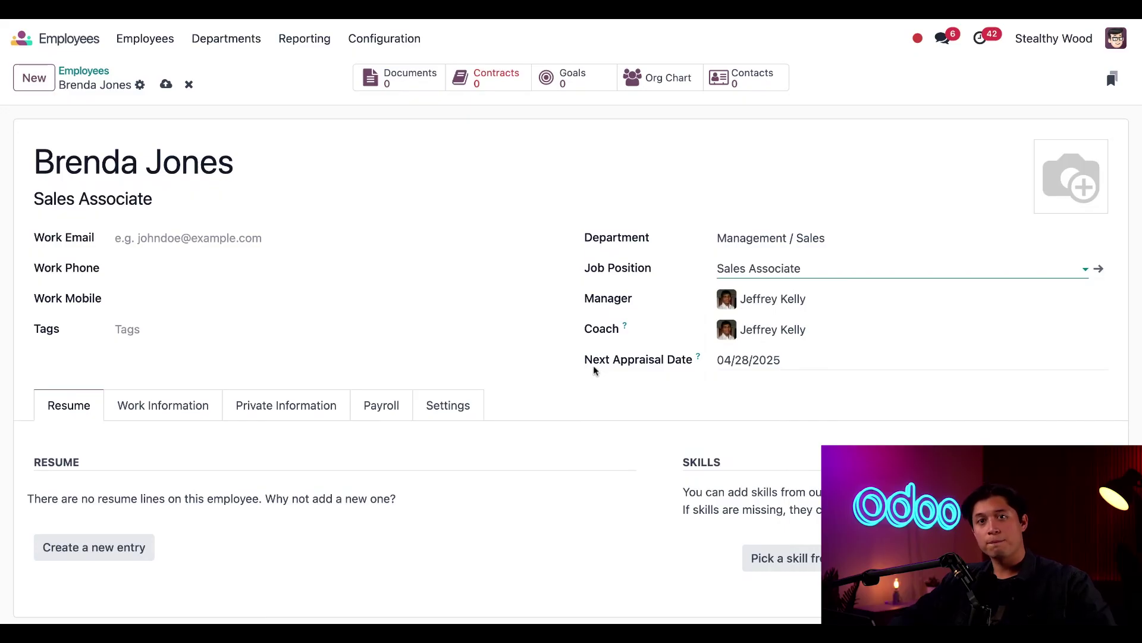